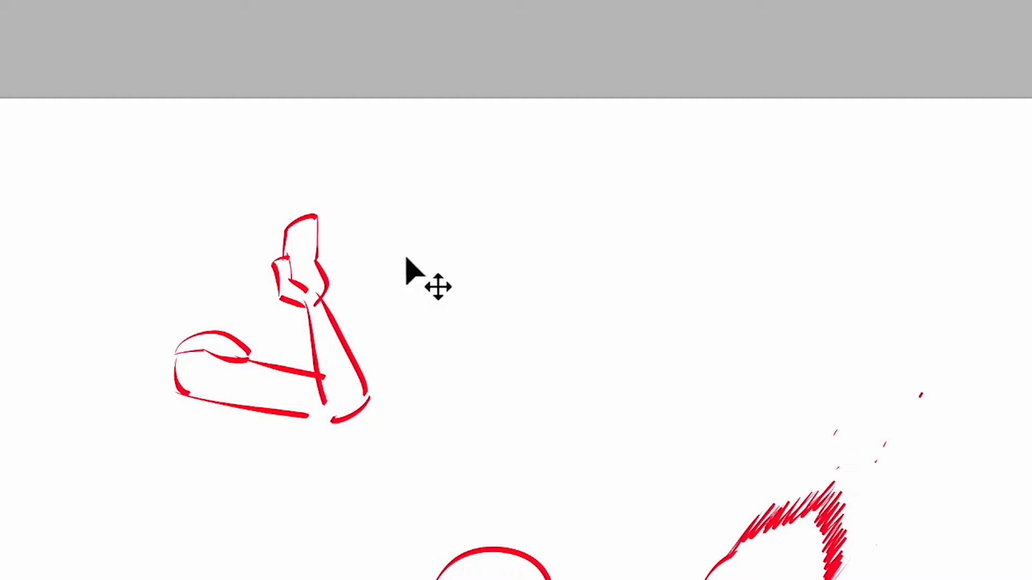
Duplicate the bent-arm sketch beside the original and replace the copy's outer forearm contour with a curved smear ending in jagged strokes
mouse_move(431, 373)
mouse_down()
mouse_move(795, 362)
mouse_move(781, 372)
mouse_up()
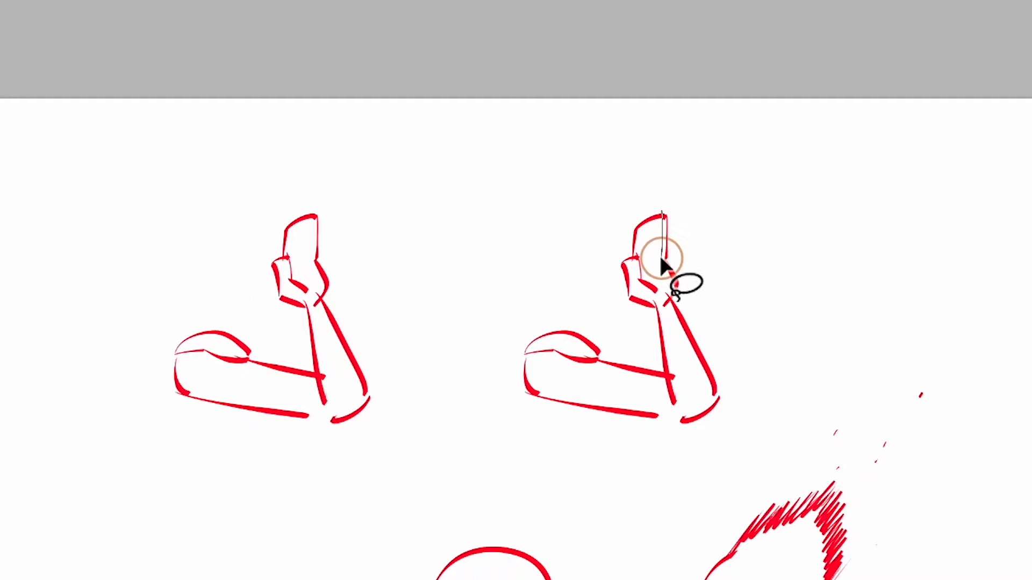
mouse_move(661, 257)
mouse_down()
mouse_move(693, 387)
mouse_move(721, 396)
mouse_move(790, 219)
mouse_up()
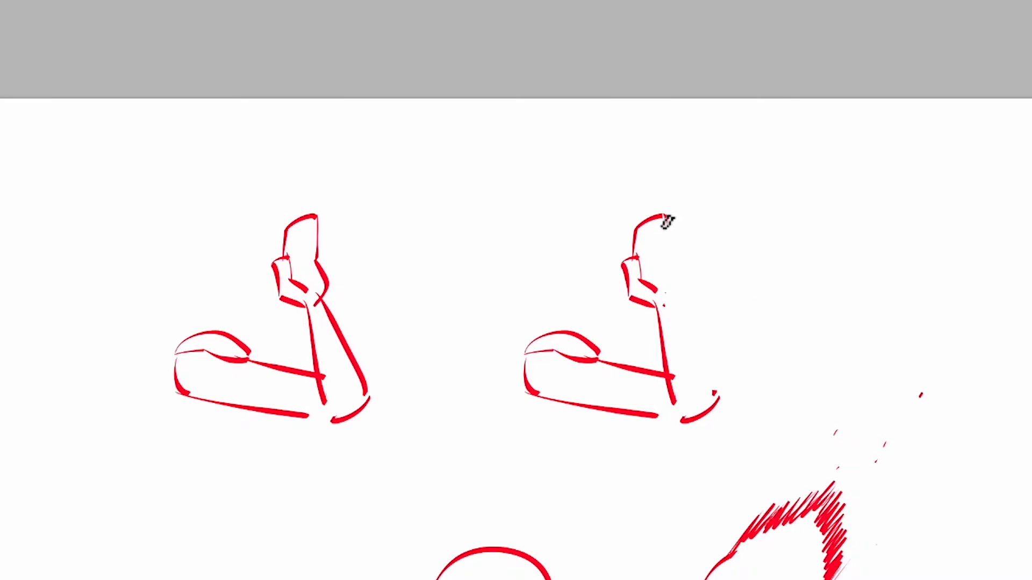
drag(666, 218, 816, 333)
drag(782, 289, 798, 322)
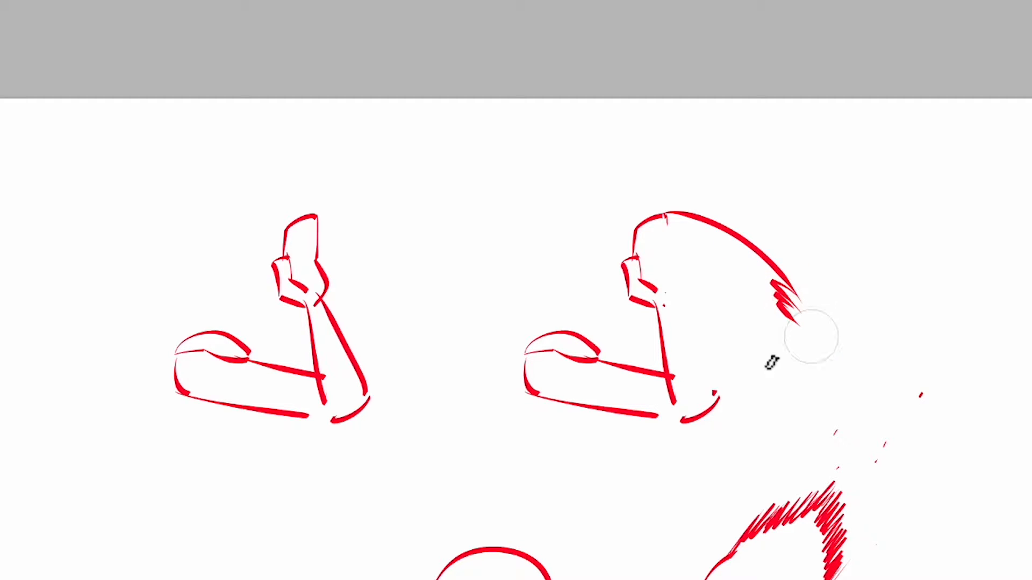
mouse_move(742, 394)
mouse_down()
mouse_move(775, 376)
mouse_move(811, 328)
mouse_up()
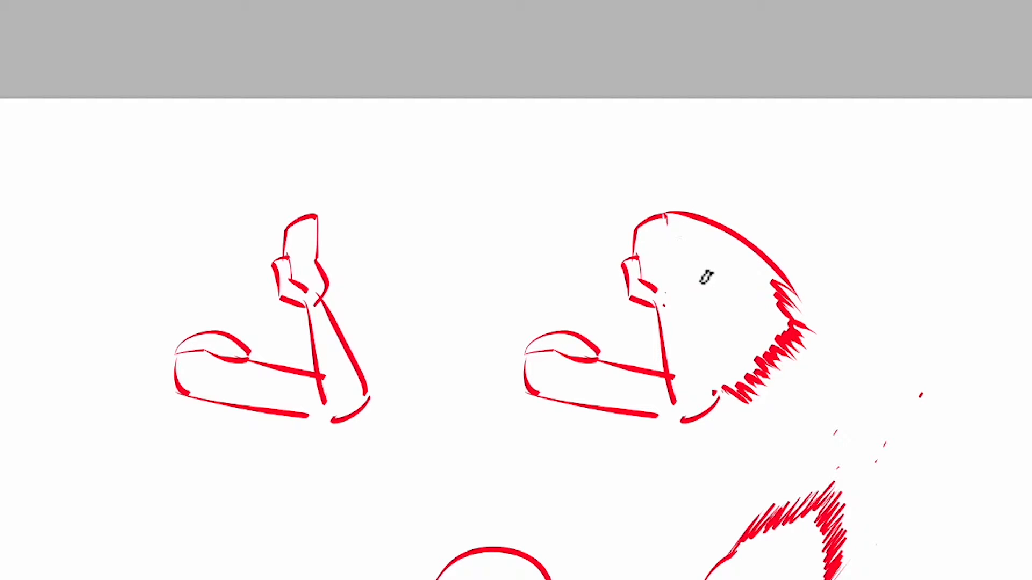
Add thin speed lines and small specks inside and around the smear of the duplicated arm
drag(711, 261, 701, 253)
click(707, 245)
click(687, 188)
drag(712, 373, 693, 308)
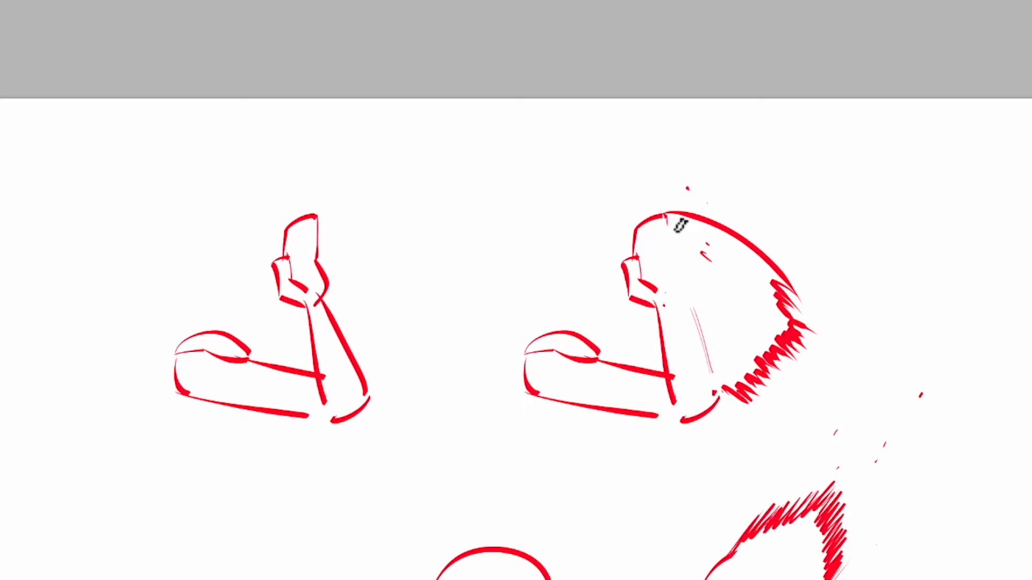
mouse_move(677, 223)
mouse_down()
mouse_move(677, 257)
mouse_move(701, 332)
mouse_move(787, 359)
mouse_move(702, 276)
mouse_move(774, 336)
mouse_up()
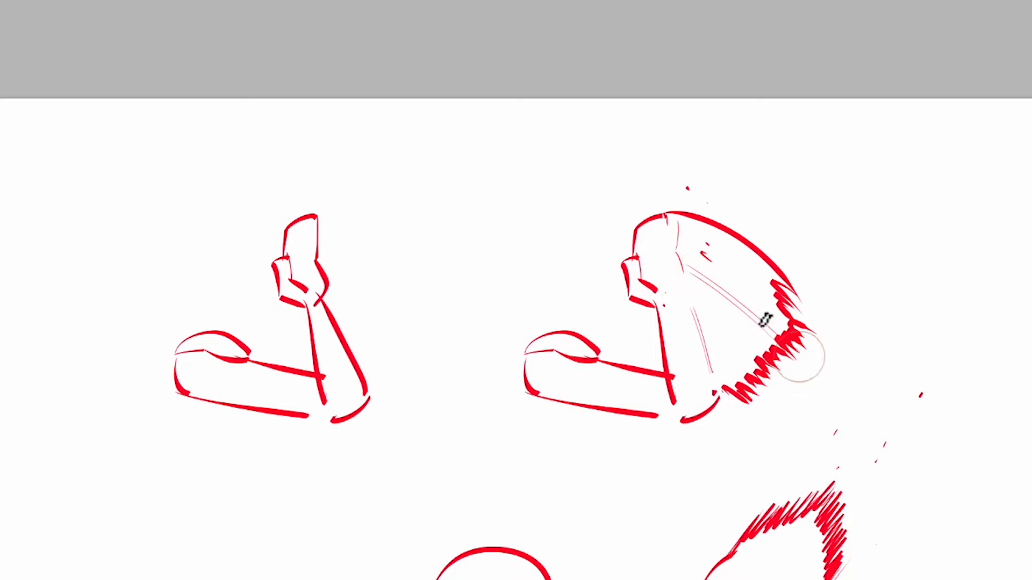
drag(692, 254, 790, 328)
drag(697, 237, 776, 295)
drag(715, 333, 786, 392)
drag(717, 350, 730, 360)
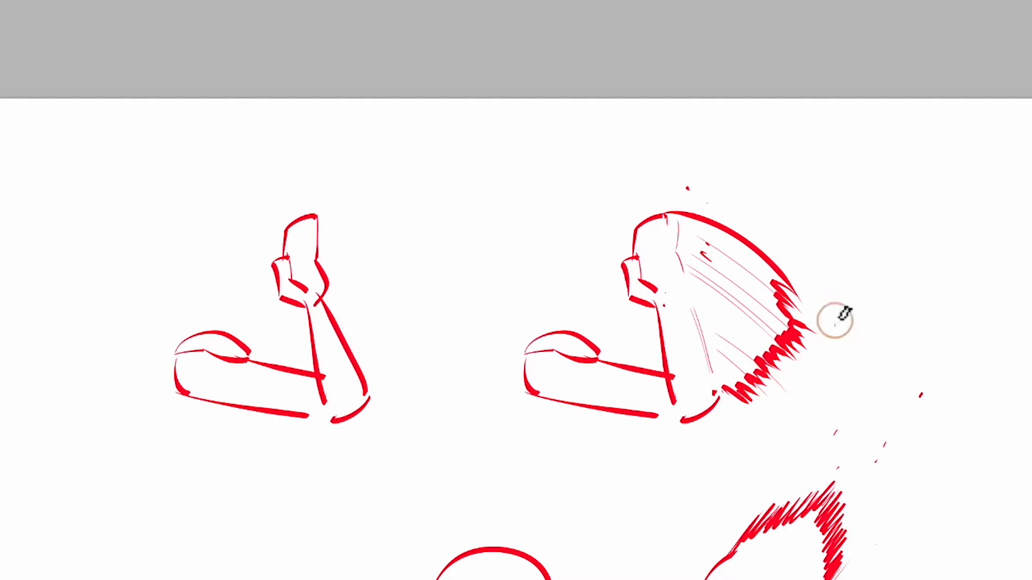
click(838, 294)
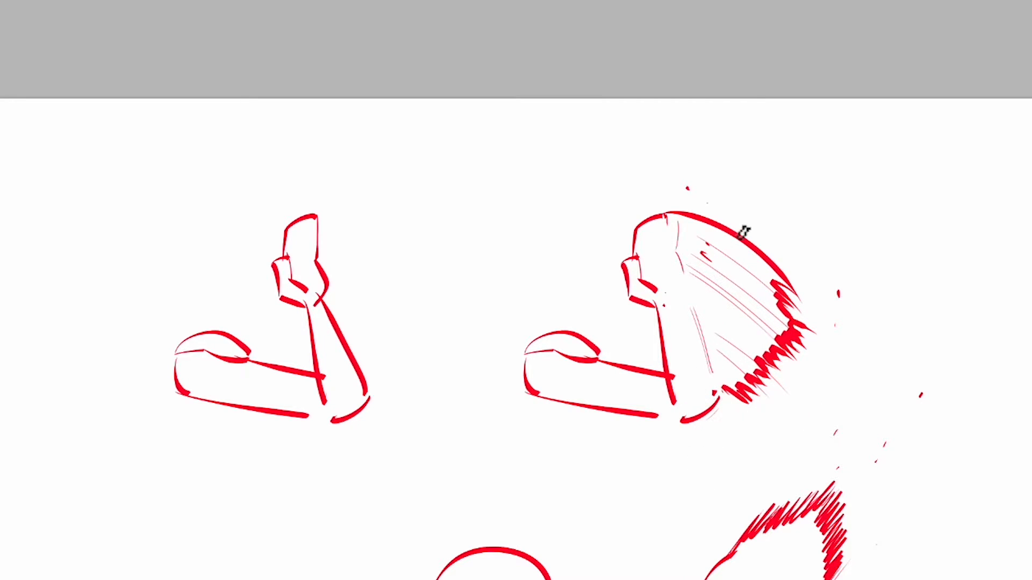
Sketch a pelvis with a standing leg, round knee and foot beside the smeared arm
drag(953, 546, 910, 536)
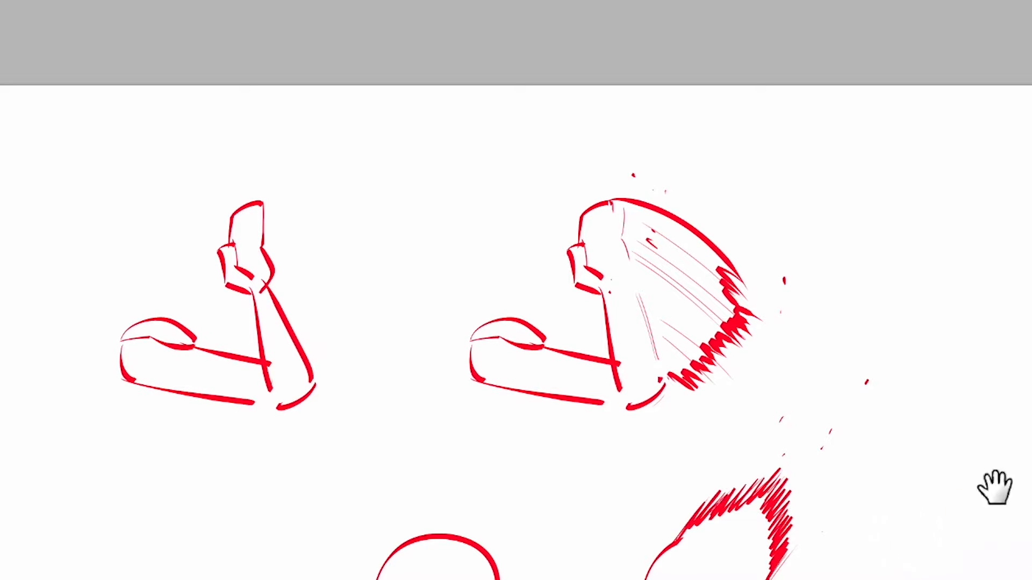
mouse_move(853, 325)
mouse_down()
mouse_move(812, 346)
mouse_move(814, 334)
mouse_move(769, 365)
mouse_move(818, 291)
mouse_move(830, 307)
mouse_move(807, 326)
mouse_move(799, 369)
mouse_up()
drag(779, 355, 799, 368)
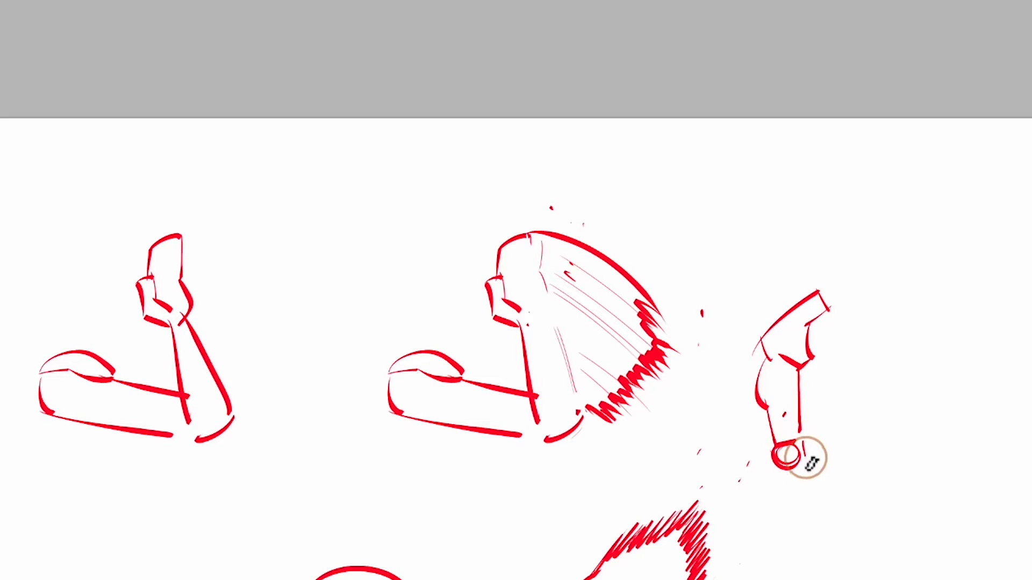
mouse_move(804, 459)
mouse_down()
mouse_move(793, 532)
mouse_move(805, 507)
mouse_move(813, 535)
mouse_move(756, 552)
mouse_move(812, 549)
mouse_up()
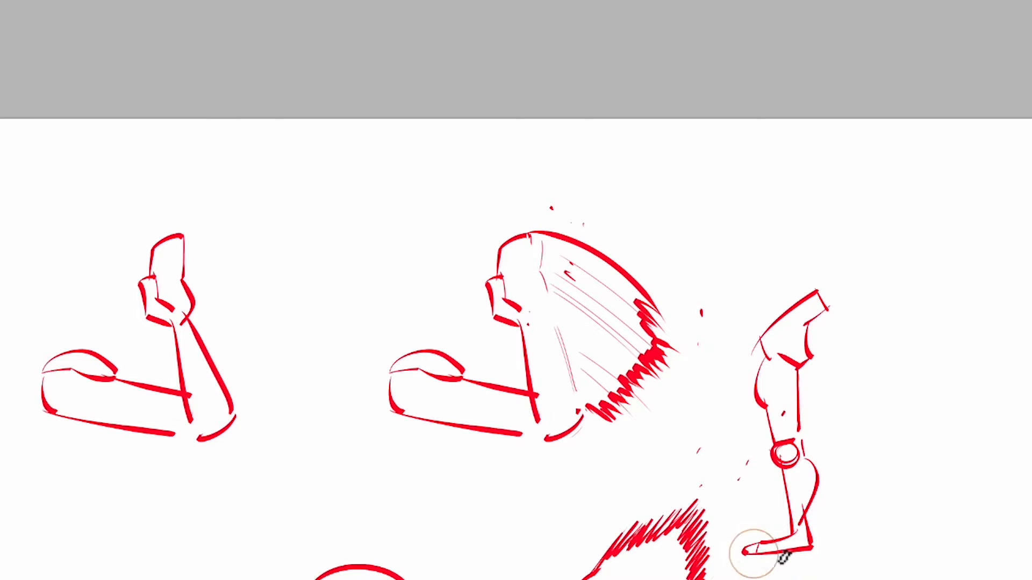
Draw a second leg kicking outward from the pelvis, with thigh, knee, shin and upturned foot
mouse_move(821, 310)
mouse_down()
mouse_move(898, 294)
mouse_move(809, 358)
mouse_move(921, 303)
mouse_up()
mouse_move(898, 307)
mouse_down()
mouse_move(909, 318)
mouse_move(1004, 280)
mouse_up()
drag(911, 317, 1011, 293)
drag(918, 314, 1010, 294)
mouse_move(981, 222)
mouse_down()
mouse_move(963, 233)
mouse_move(1007, 284)
mouse_up()
drag(989, 212, 1023, 281)
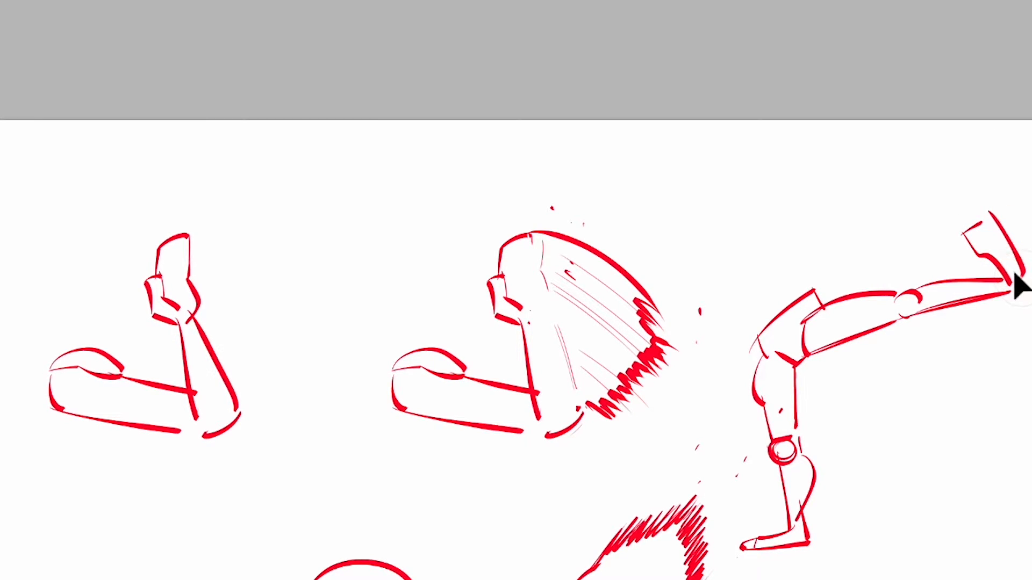
key(ctrl+z)
mouse_move(982, 211)
mouse_down()
mouse_move(1014, 285)
mouse_move(992, 249)
mouse_up()
Cut away the toe end of the kicking foot and redraw it with jagged strokes
mouse_move(987, 515)
mouse_down()
mouse_move(953, 575)
mouse_move(910, 579)
mouse_up()
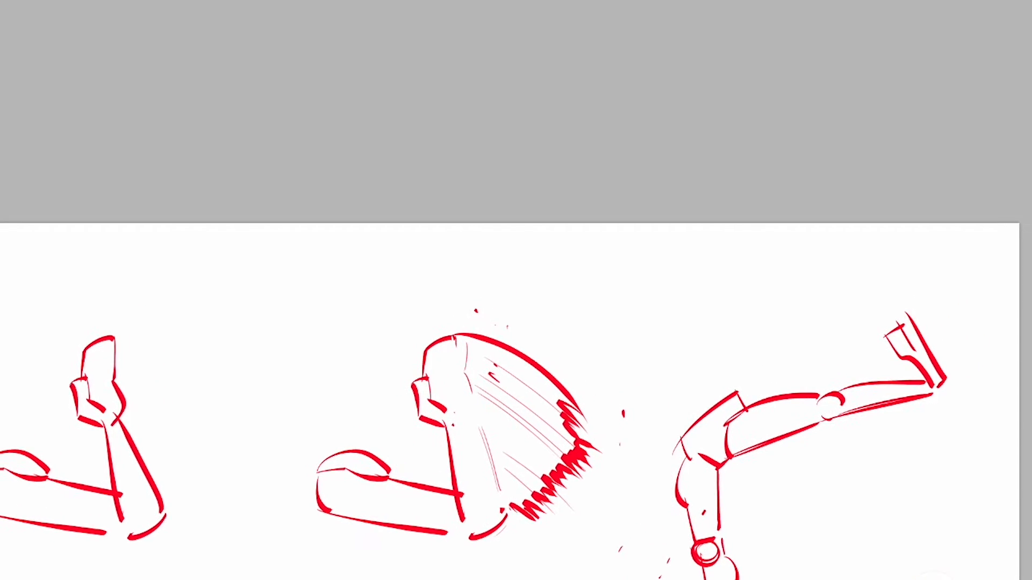
key(l)
key(e)
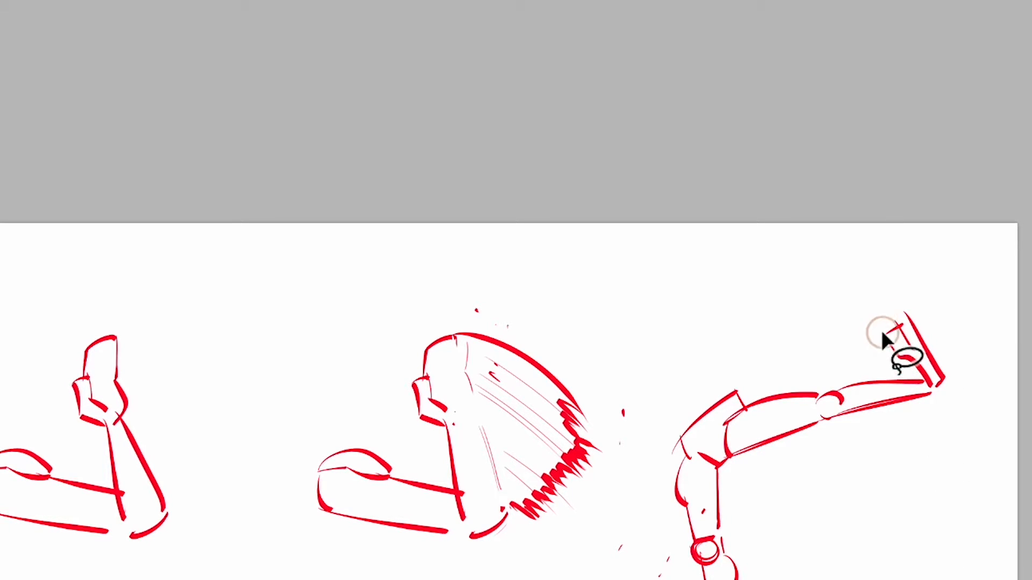
mouse_move(883, 334)
mouse_down()
mouse_move(898, 313)
mouse_move(898, 336)
mouse_move(876, 307)
mouse_move(881, 295)
mouse_move(897, 303)
mouse_up()
key(b)
Cut away the upper contour of the kicking leg and redraw it with jagged strokes
key(l)
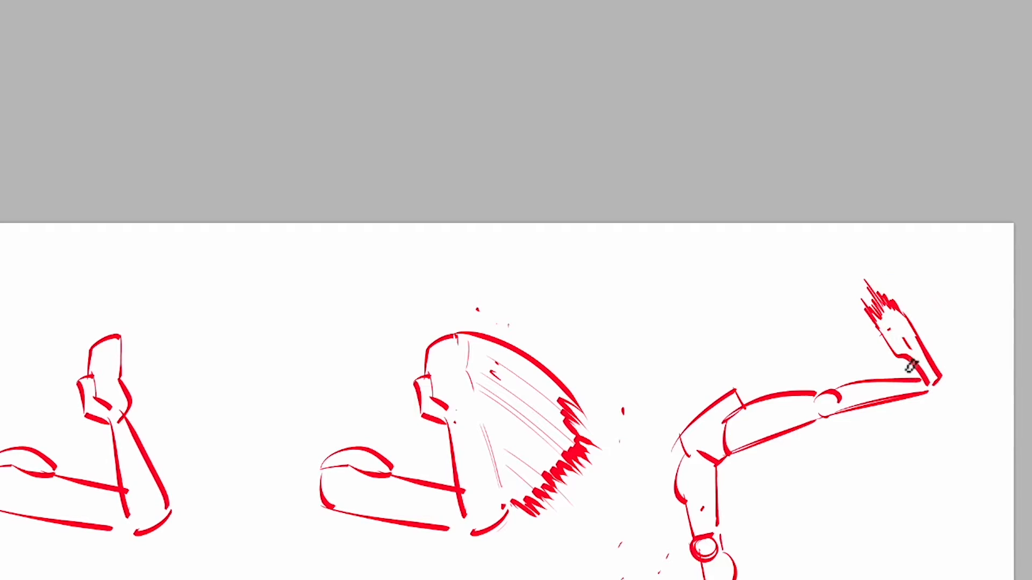
mouse_move(747, 403)
mouse_down()
mouse_move(771, 387)
mouse_move(826, 375)
mouse_move(909, 378)
mouse_move(779, 403)
mouse_move(749, 391)
mouse_move(758, 369)
mouse_move(802, 391)
mouse_move(789, 371)
mouse_move(833, 381)
mouse_move(832, 372)
mouse_move(860, 373)
mouse_move(853, 359)
mouse_move(872, 367)
mouse_move(869, 355)
mouse_move(908, 370)
mouse_up()
key(ctrl+x)
key(b)
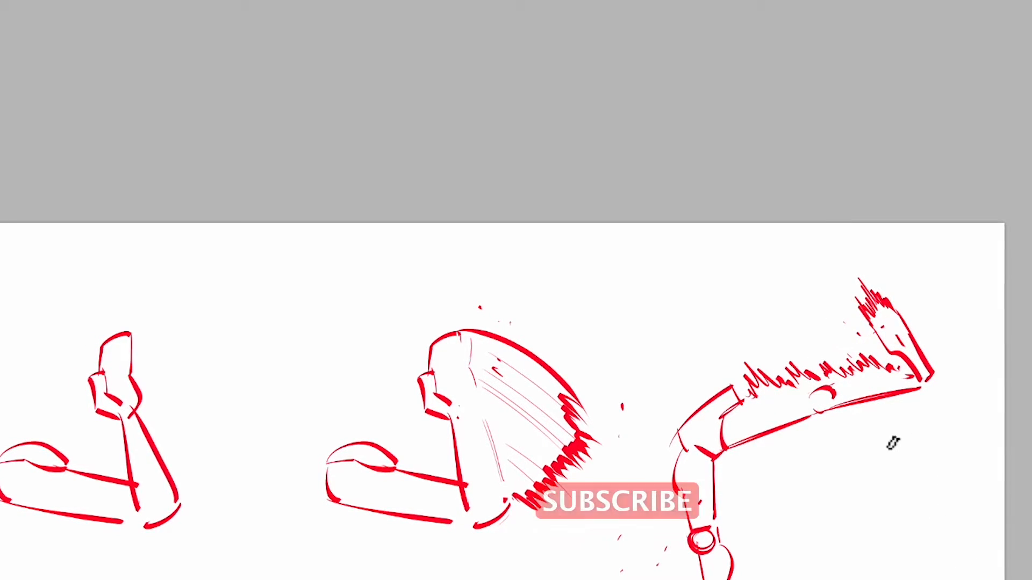
drag(743, 329, 801, 392)
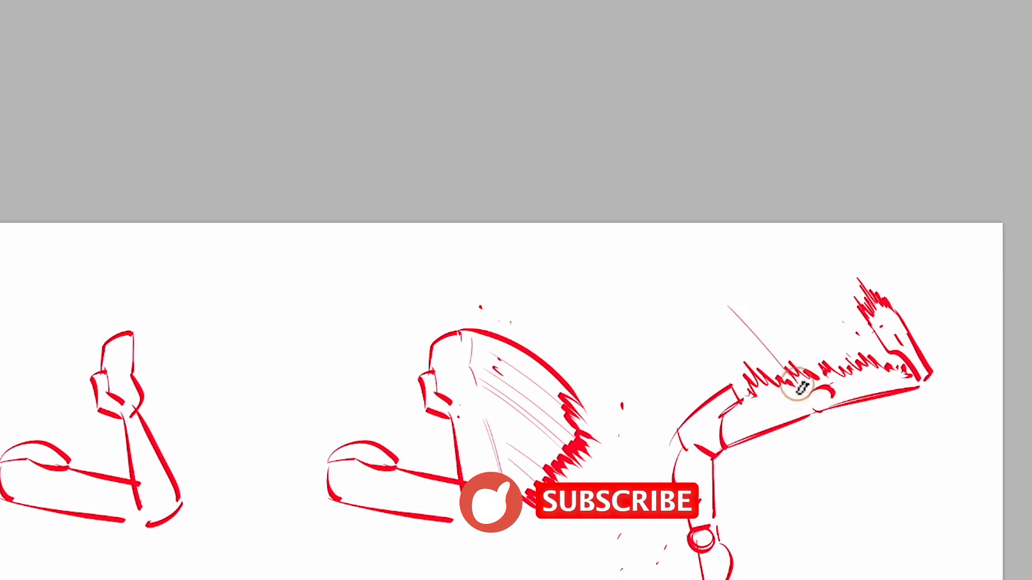
mouse_move(763, 282)
mouse_down()
mouse_move(828, 371)
mouse_move(846, 360)
mouse_up()
drag(795, 266, 859, 350)
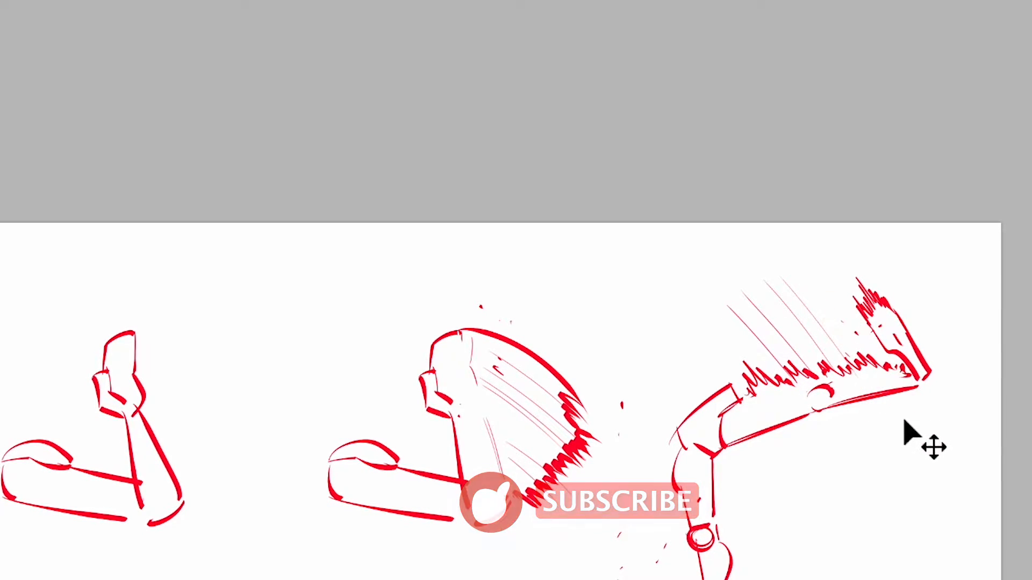
key(ctrl+z)
key(ctrl+z)
key(ctrl+z)
key(ctrl+z)
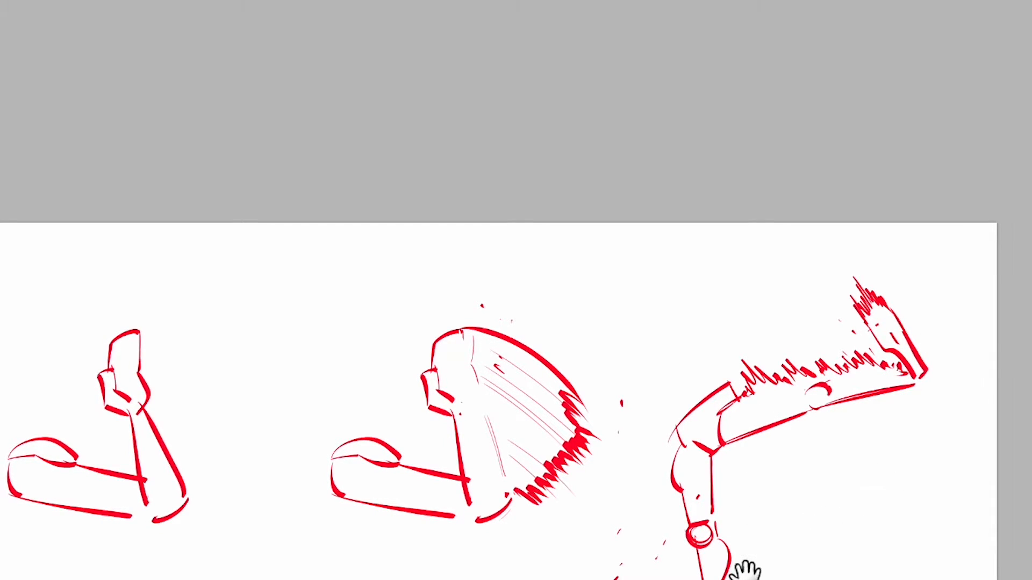
drag(744, 569, 845, 472)
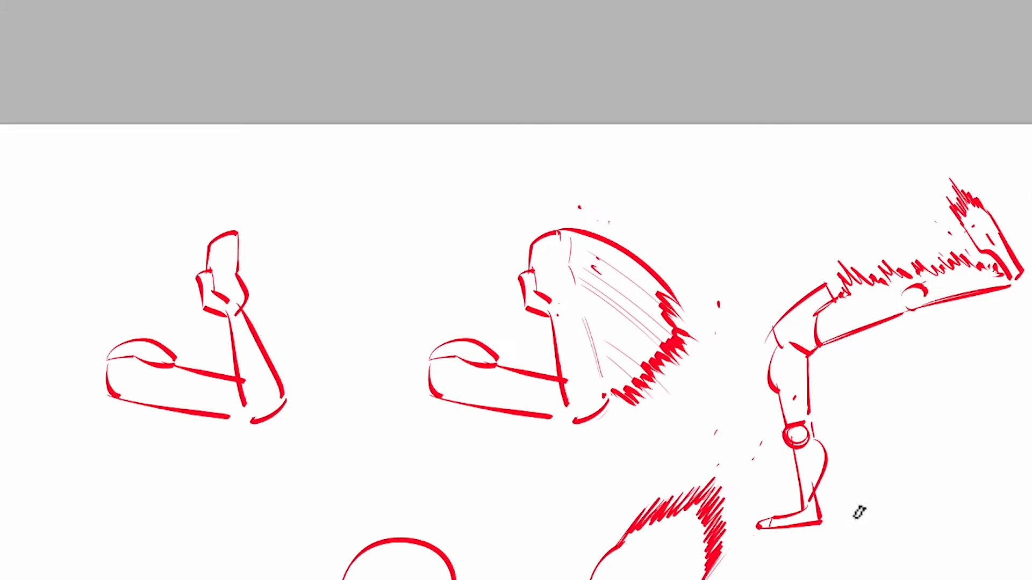
drag(822, 555, 822, 438)
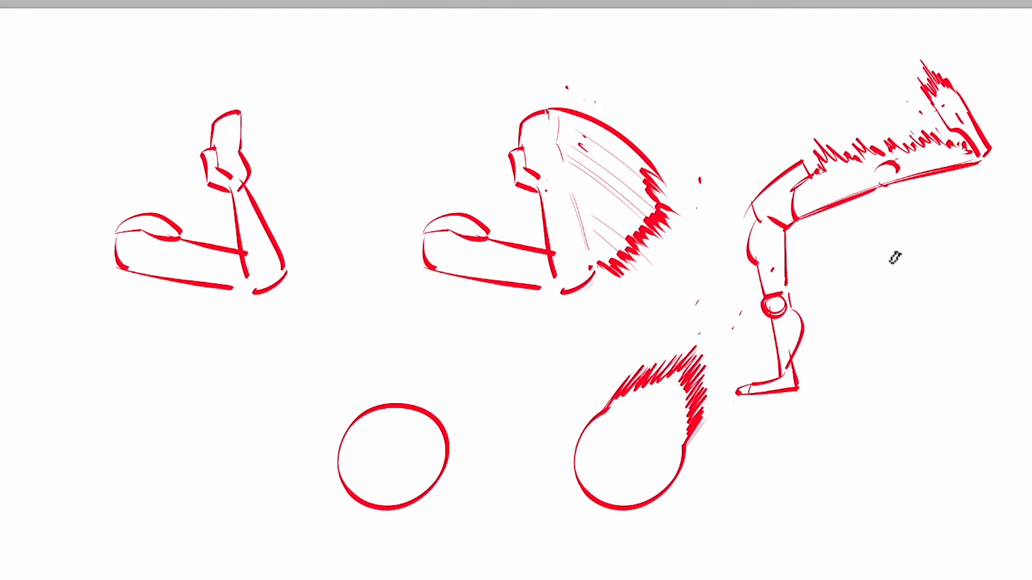
drag(800, 508, 772, 410)
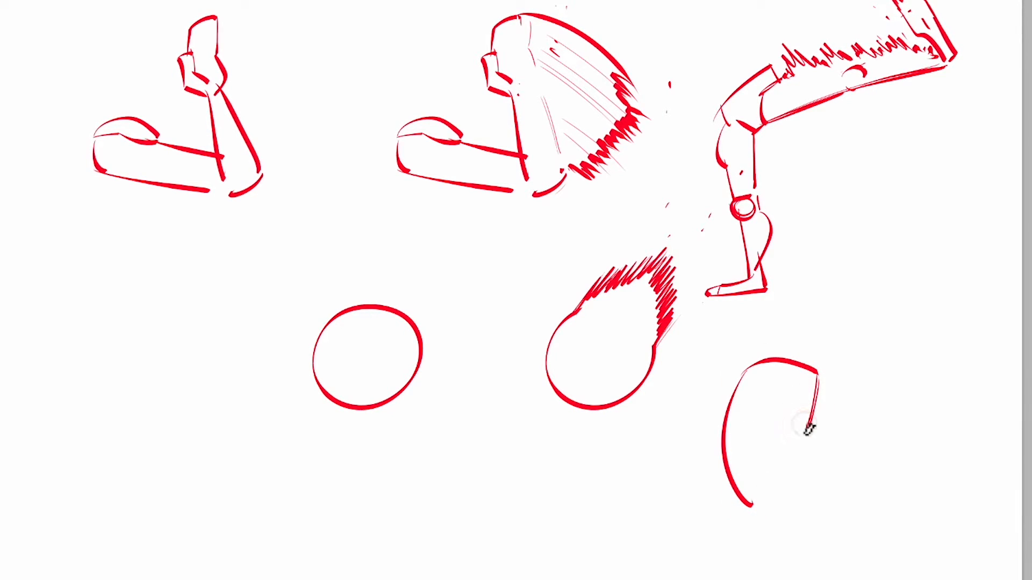
drag(817, 485, 789, 503)
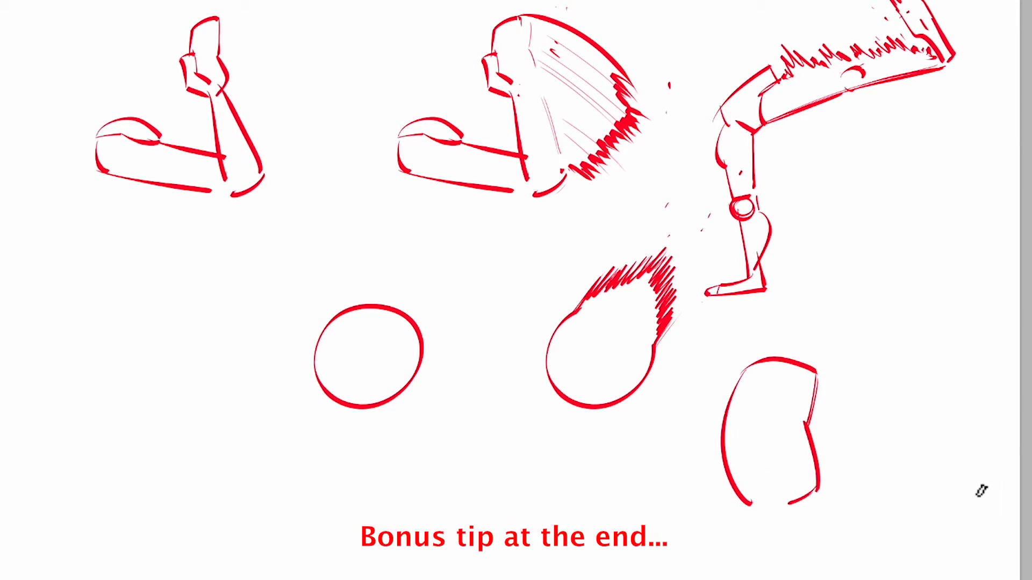
key(l)
mouse_move(698, 444)
mouse_down()
mouse_move(830, 352)
mouse_move(723, 505)
mouse_up()
key(Delete)
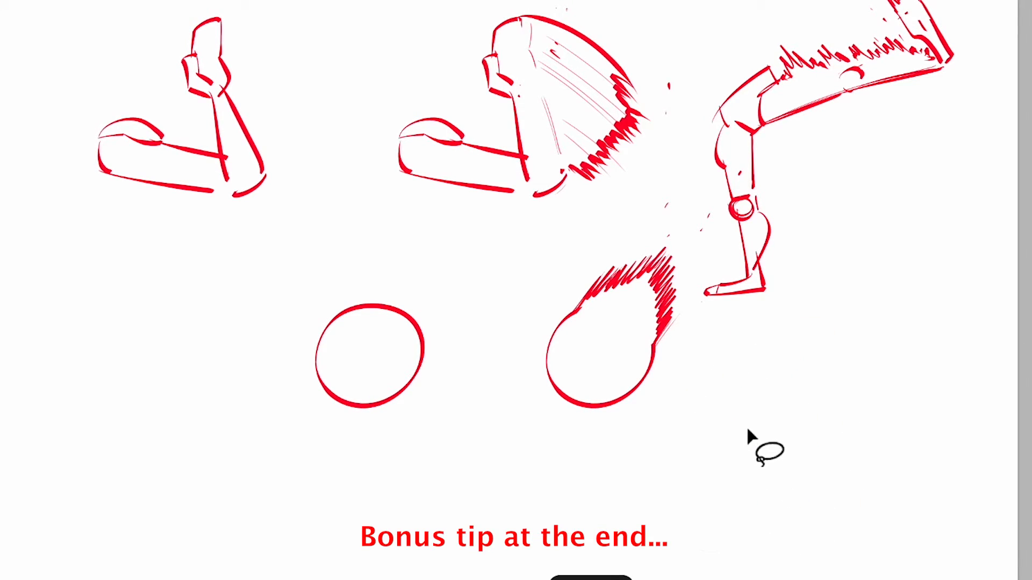
Sketch the curved, folded torso of a falling figure in the empty area below the standing leg
mouse_move(771, 449)
mouse_down()
mouse_move(849, 399)
mouse_move(847, 461)
mouse_up()
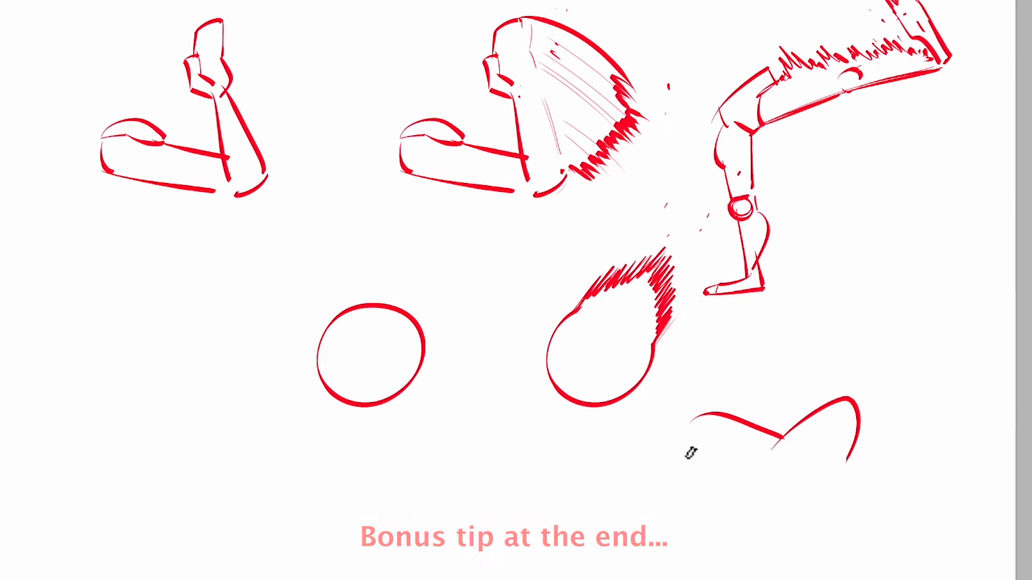
drag(686, 446, 838, 485)
mouse_move(690, 468)
mouse_down()
mouse_move(769, 512)
mouse_move(843, 461)
mouse_up()
drag(754, 505, 836, 474)
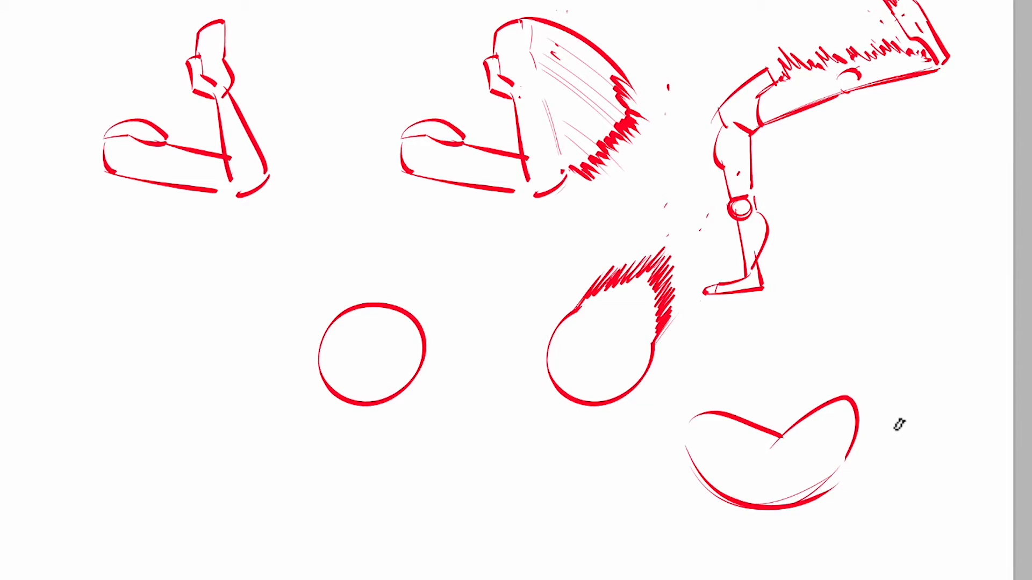
Add two bent legs with feet to the hip end of the folded torso
mouse_move(822, 327)
mouse_down()
mouse_move(826, 399)
mouse_move(888, 322)
mouse_move(850, 401)
mouse_move(884, 334)
mouse_move(856, 270)
mouse_move(891, 338)
mouse_up()
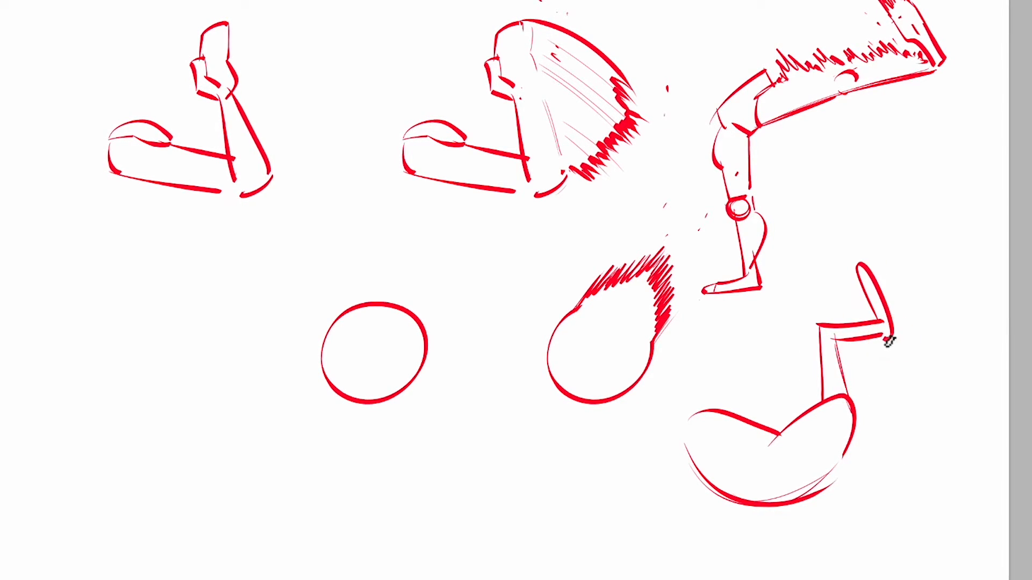
drag(849, 413, 899, 386)
mouse_move(837, 444)
mouse_down()
mouse_move(903, 393)
mouse_move(934, 433)
mouse_up()
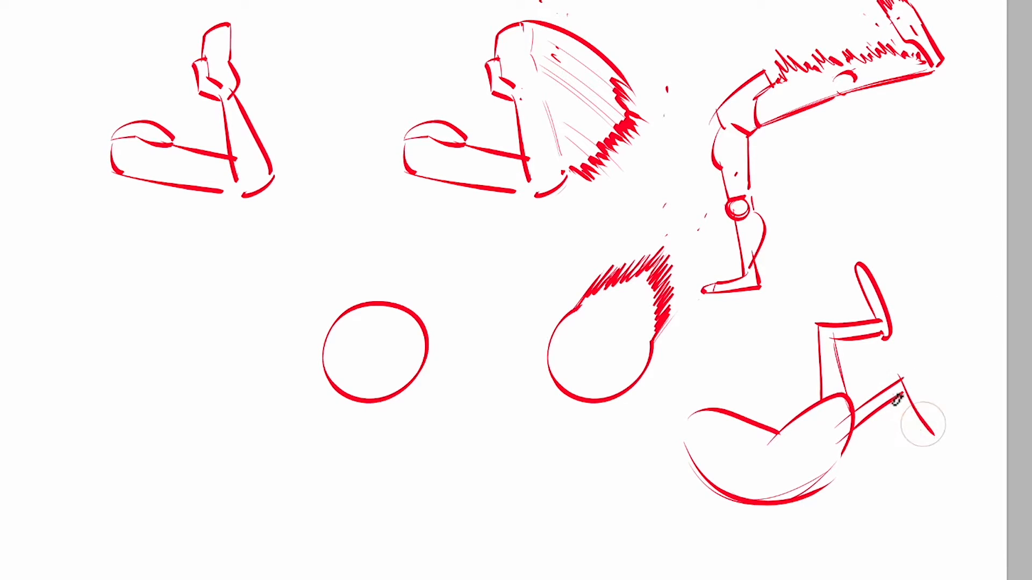
drag(896, 397, 934, 432)
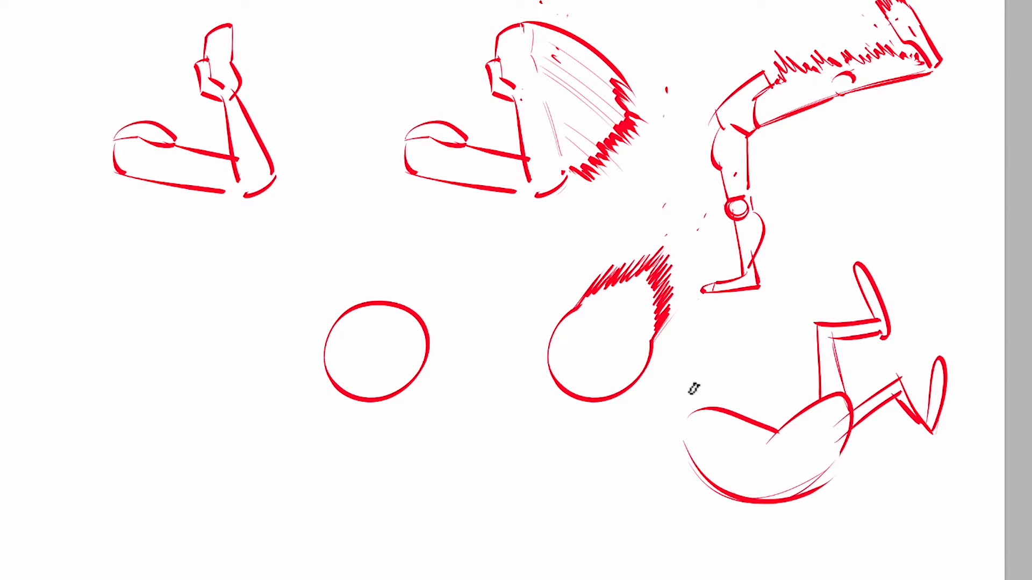
Draw a round head with a small hair bun above the shoulder end of the torso
drag(674, 397, 698, 408)
drag(671, 357, 688, 400)
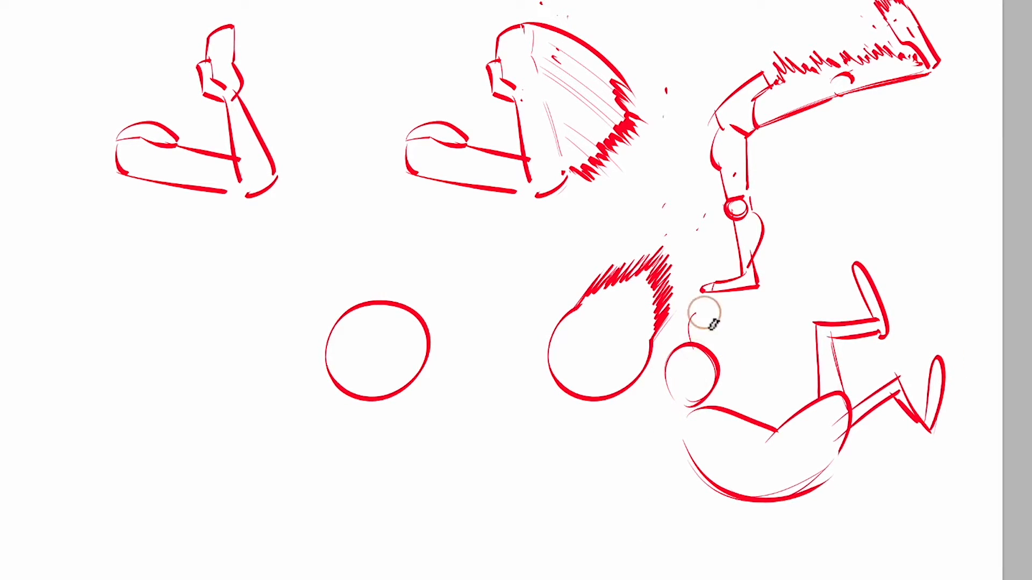
drag(694, 343, 698, 345)
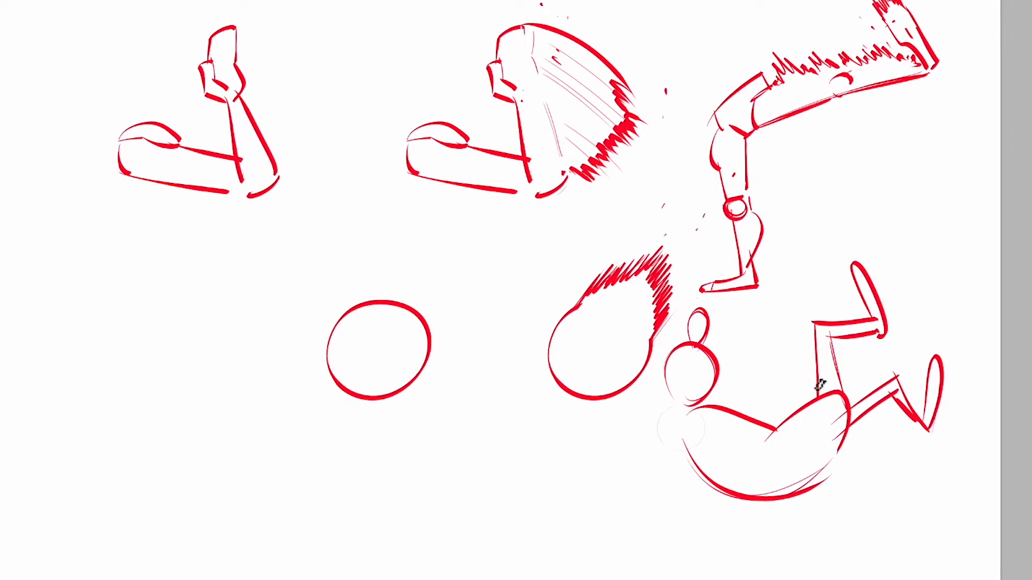
key(v)
drag(882, 490, 881, 554)
key(super+z)
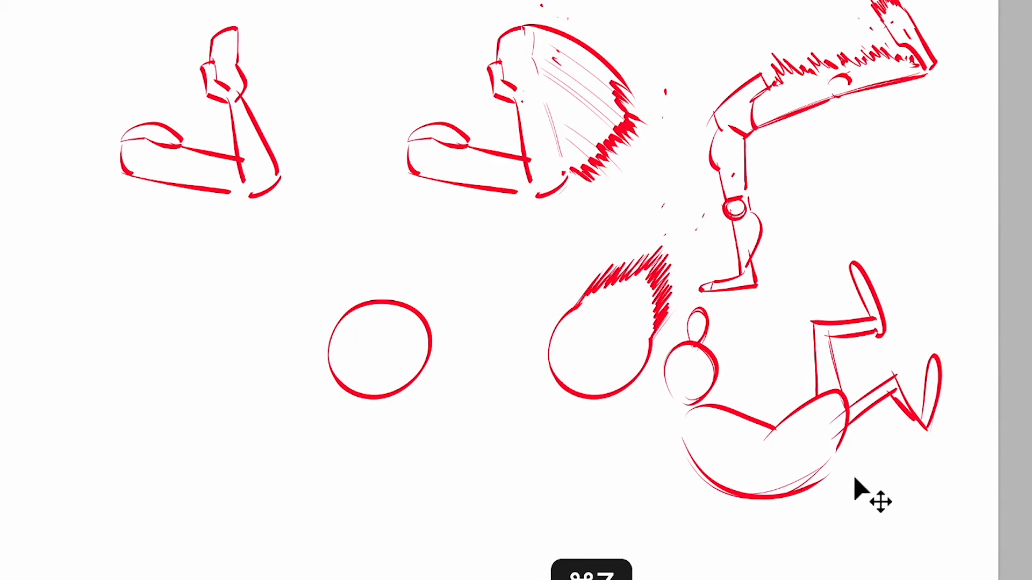
Cut and paste the falling figure, and place one copy left of the plain circle and another below the standing leg
key(l)
mouse_move(867, 226)
mouse_down()
mouse_move(950, 472)
mouse_move(659, 346)
mouse_move(737, 321)
mouse_move(866, 228)
mouse_up()
key(super+x)
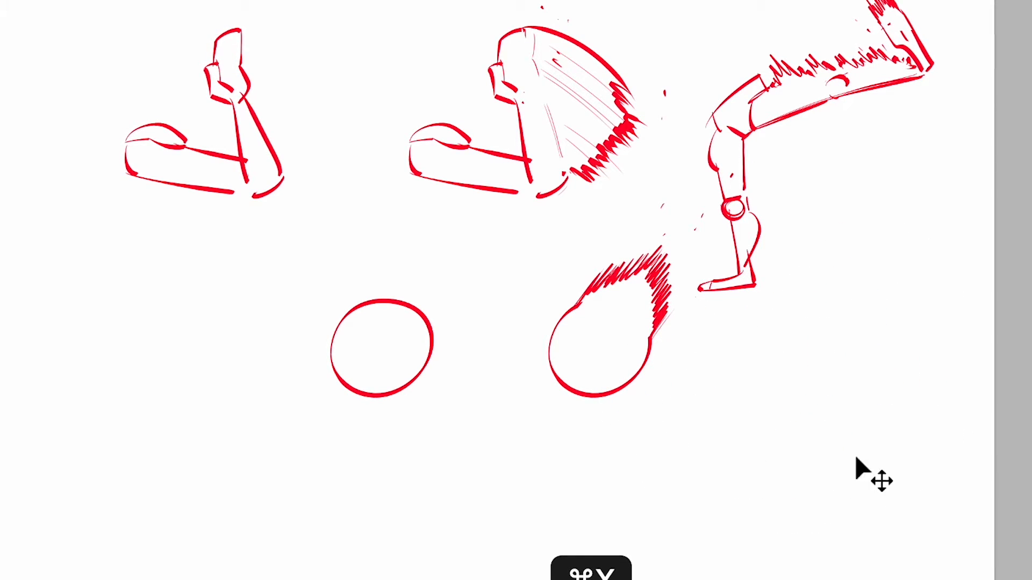
key(super+v)
mouse_move(625, 467)
mouse_down()
mouse_move(294, 560)
mouse_move(949, 579)
mouse_up()
key(super+j)
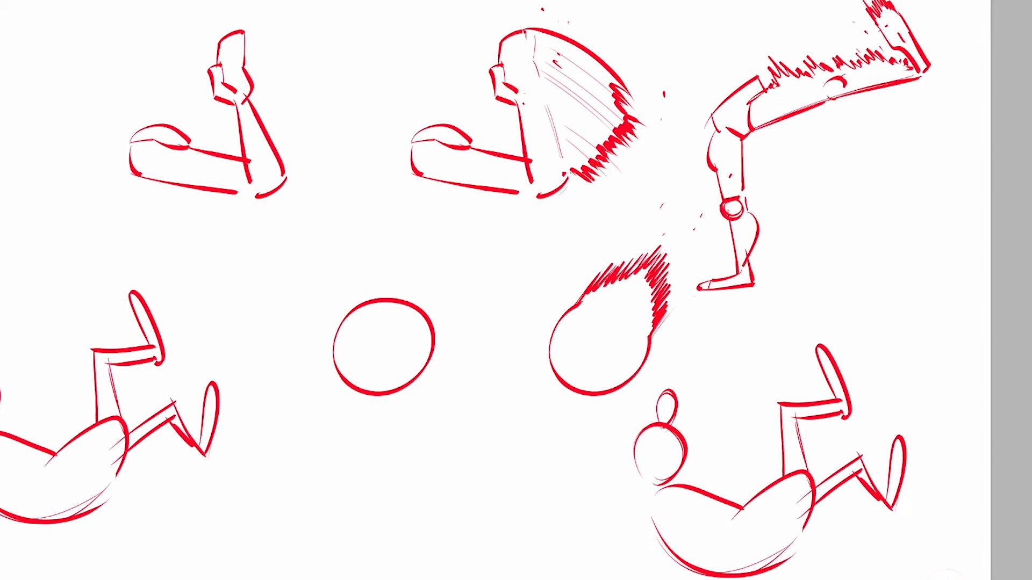
Replace the top contours of the hair bun and head on the figure below the standing leg with jagged strokes
mouse_move(668, 410)
mouse_down()
mouse_move(675, 369)
mouse_move(688, 424)
mouse_move(668, 346)
mouse_move(673, 371)
mouse_up()
key(super+x)
key(b)
mouse_move(674, 359)
mouse_down()
mouse_move(679, 391)
mouse_move(667, 420)
mouse_move(655, 431)
mouse_move(643, 414)
mouse_move(679, 413)
mouse_move(671, 425)
mouse_move(681, 424)
mouse_up()
key(l)
key(super+x)
key(b)
key(l)
key(super+x)
key(b)
Cut away the upper torso contour of the same figure and redraw it as vertical jagged strokes
key(l)
mouse_move(671, 473)
mouse_down()
mouse_move(756, 475)
mouse_move(731, 513)
mouse_up()
key(super+x)
key(b)
mouse_move(678, 477)
mouse_down()
mouse_move(688, 462)
mouse_move(706, 488)
mouse_move(750, 460)
mouse_move(720, 456)
mouse_move(739, 486)
mouse_move(772, 477)
mouse_up()
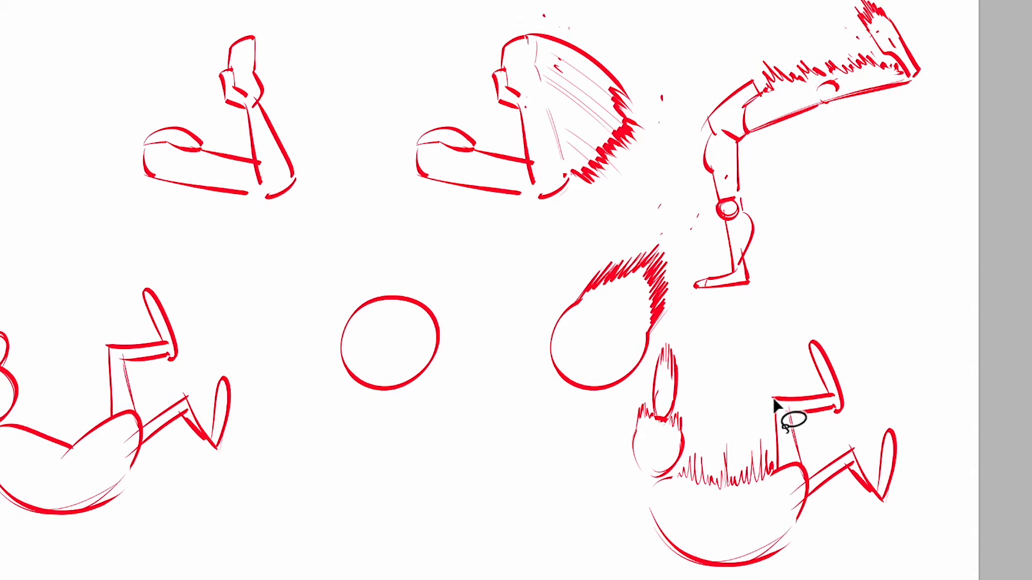
Cut away the upper contours of the raised leg and its foot on the smeared falling figure, and redraw them as jagged strokes
mouse_move(774, 402)
mouse_down()
mouse_move(829, 396)
mouse_move(798, 392)
mouse_move(814, 392)
mouse_up()
key(super+x)
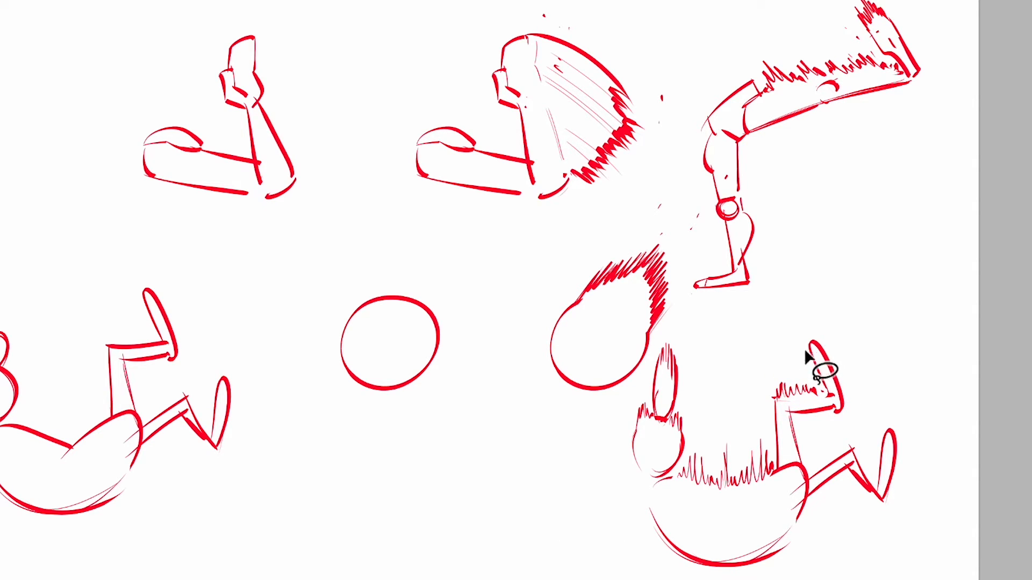
drag(814, 326, 818, 352)
key(super+x)
drag(814, 311, 823, 350)
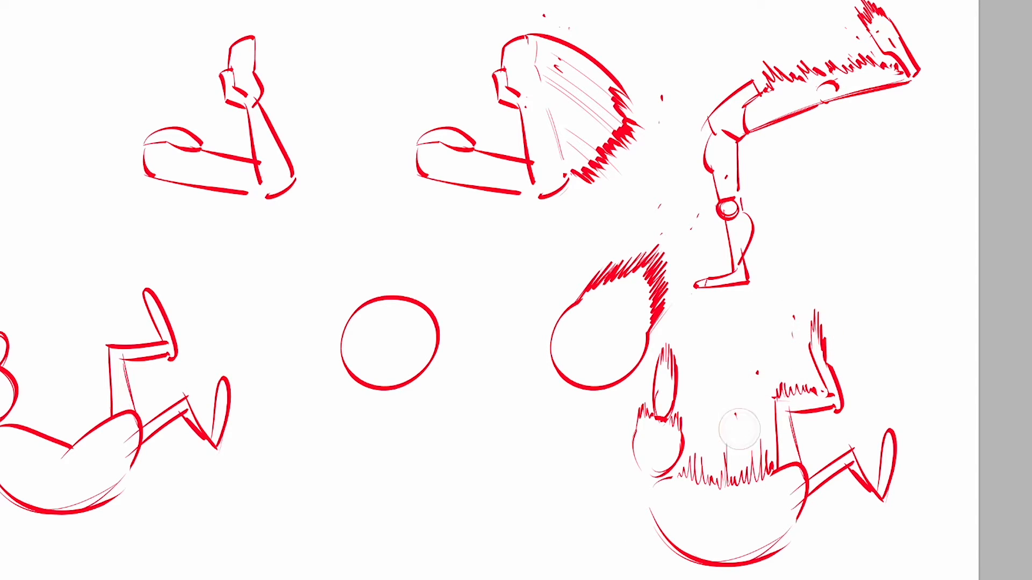
Replace the upper contours of the same figure's lower leg and its foot with jagged vertical strokes
key(super+x)
mouse_move(850, 457)
mouse_down()
mouse_move(810, 480)
mouse_move(831, 449)
mouse_move(887, 414)
mouse_move(885, 441)
mouse_up()
key(super+x)
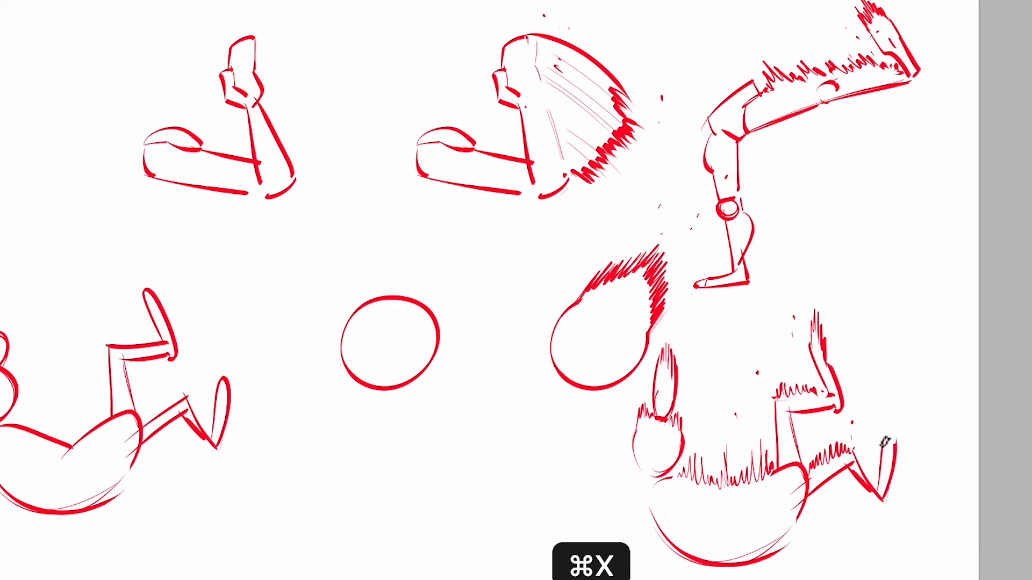
drag(885, 402, 889, 441)
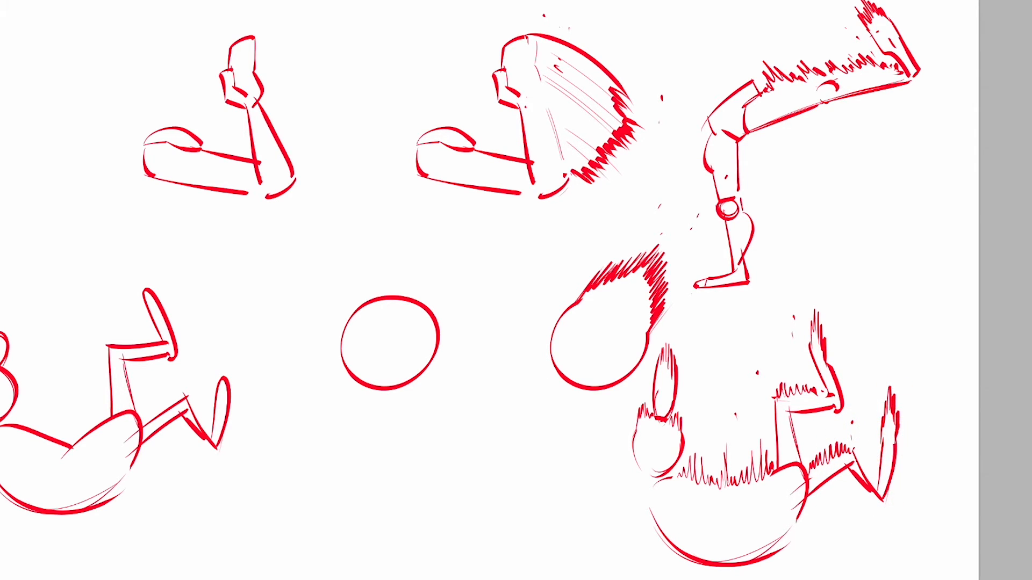
Draw thin curved speed lines fanning out behind the forearm and elbow of the plain bent arm
drag(712, 525, 790, 433)
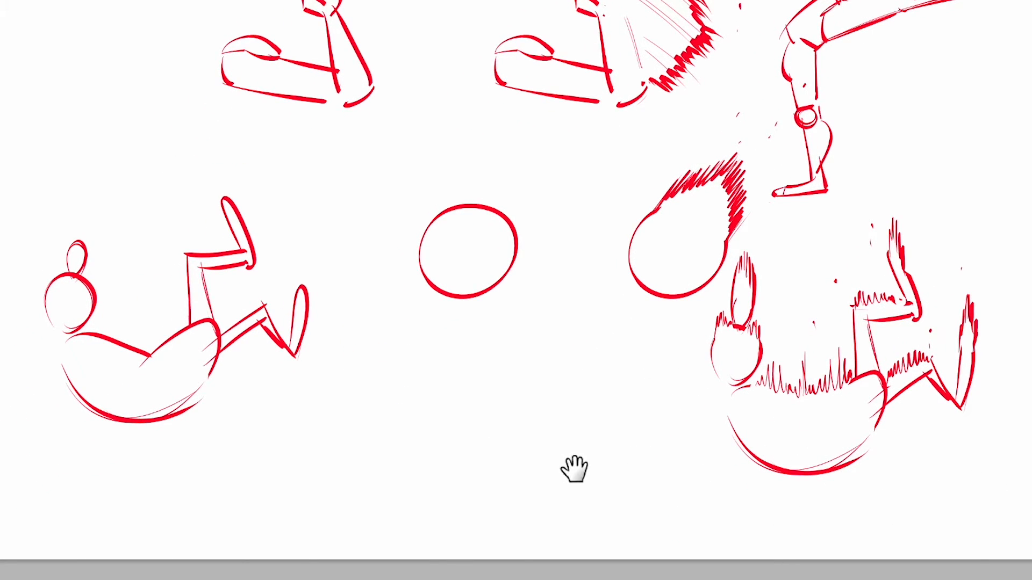
drag(573, 469, 615, 507)
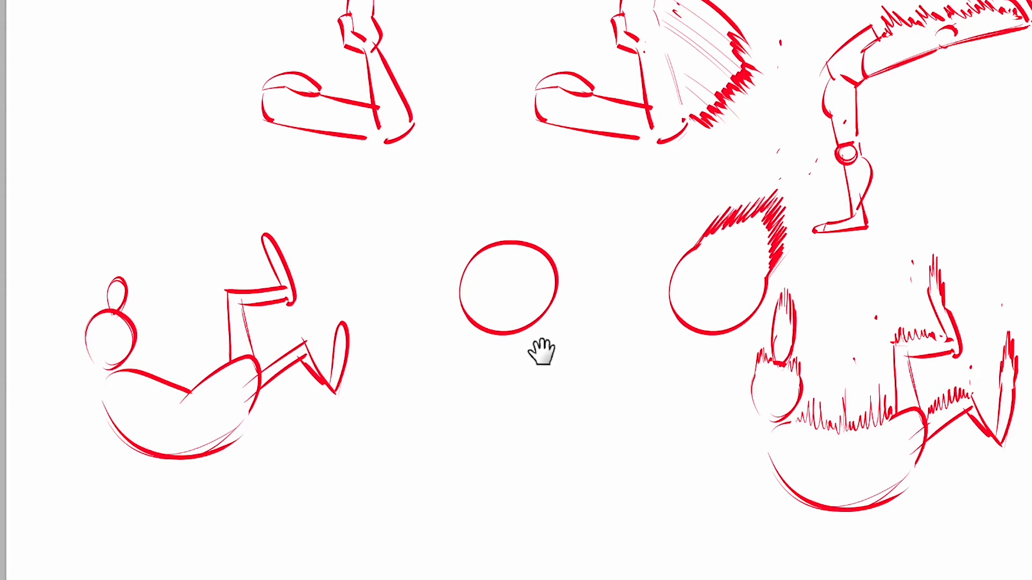
drag(543, 349, 589, 513)
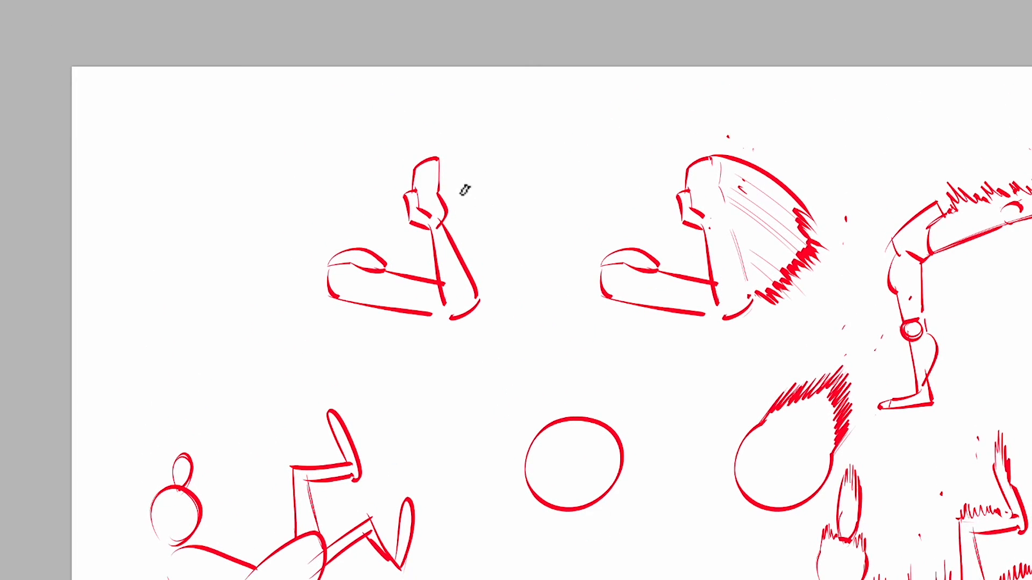
drag(486, 200, 457, 286)
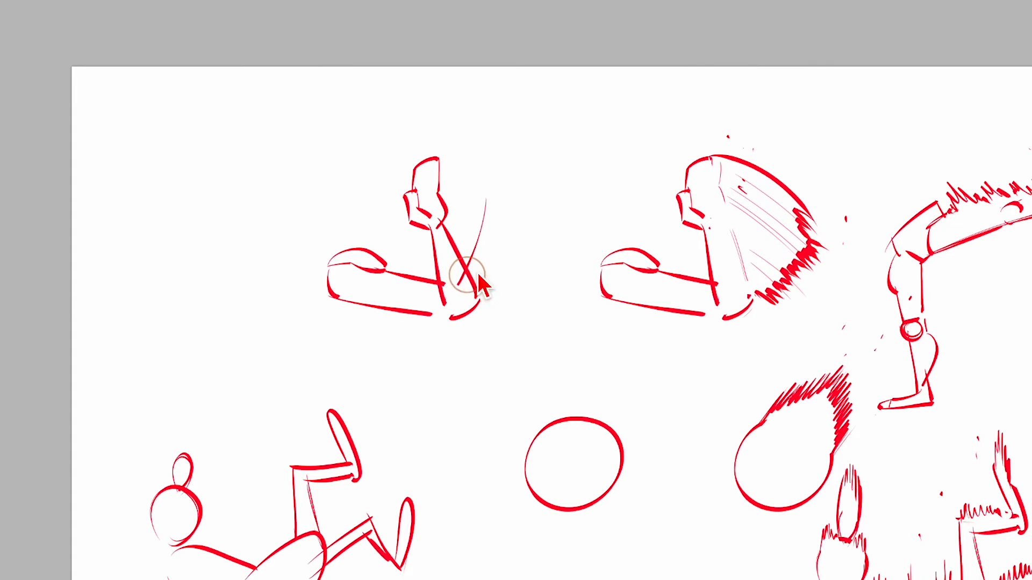
drag(456, 193, 453, 285)
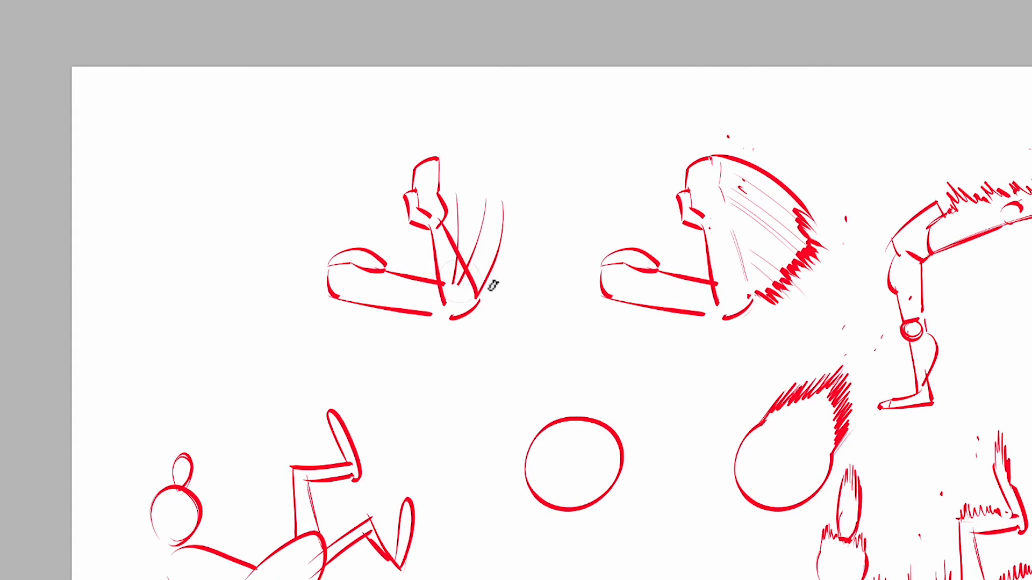
drag(528, 244, 450, 319)
drag(539, 260, 463, 321)
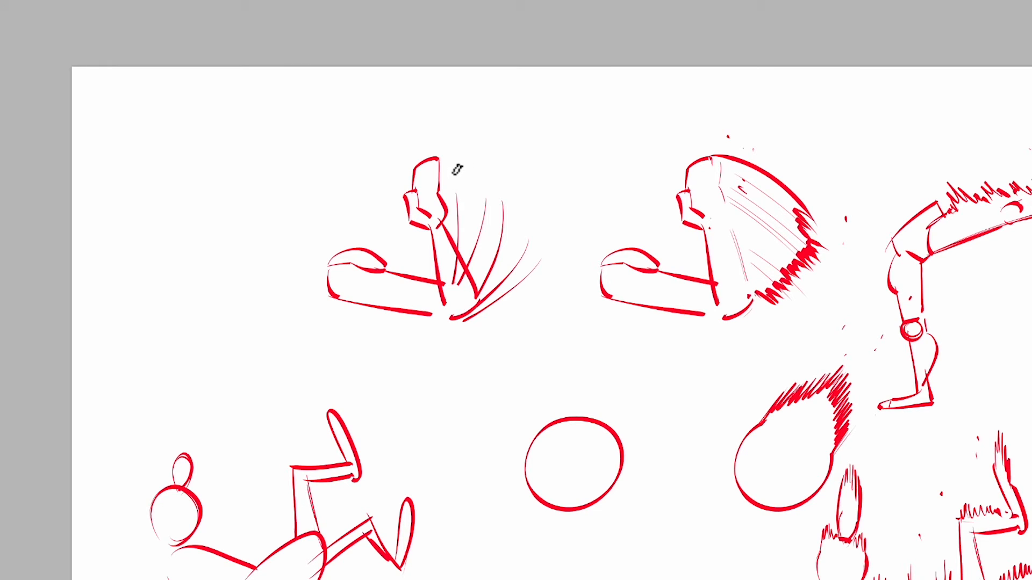
Draw a broken arc of short jagged strokes trailing from the fist over the speed lines, and undo the last misplaced strokes
mouse_move(457, 170)
mouse_down()
mouse_move(454, 161)
mouse_move(458, 173)
mouse_move(497, 173)
mouse_move(548, 235)
mouse_up()
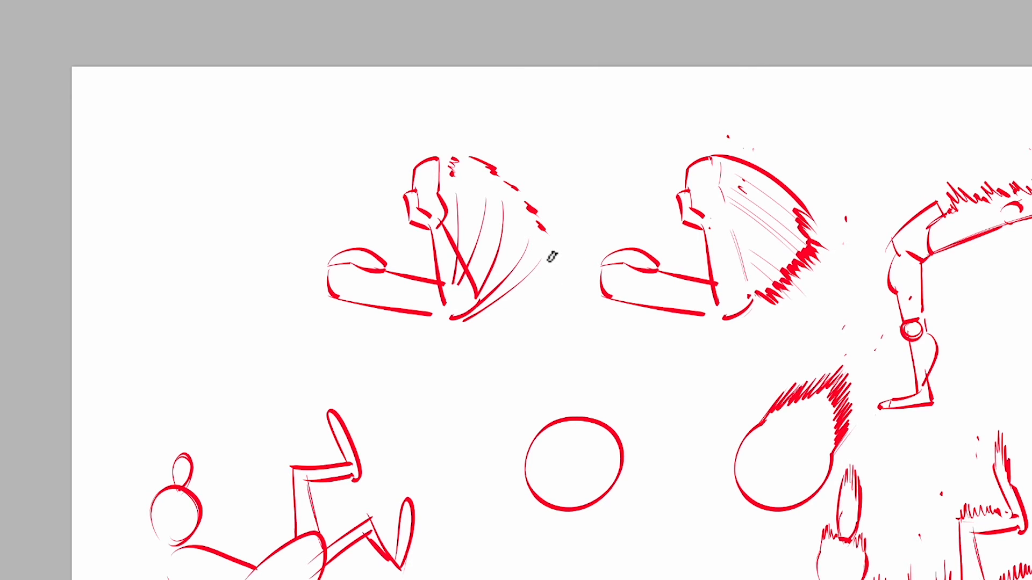
key(super+z)
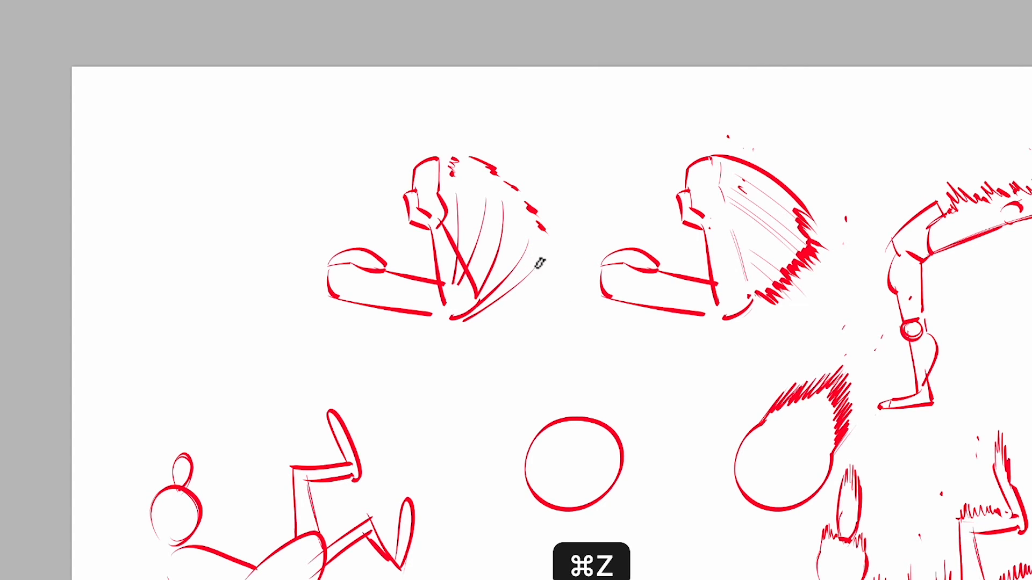
key(super+z)
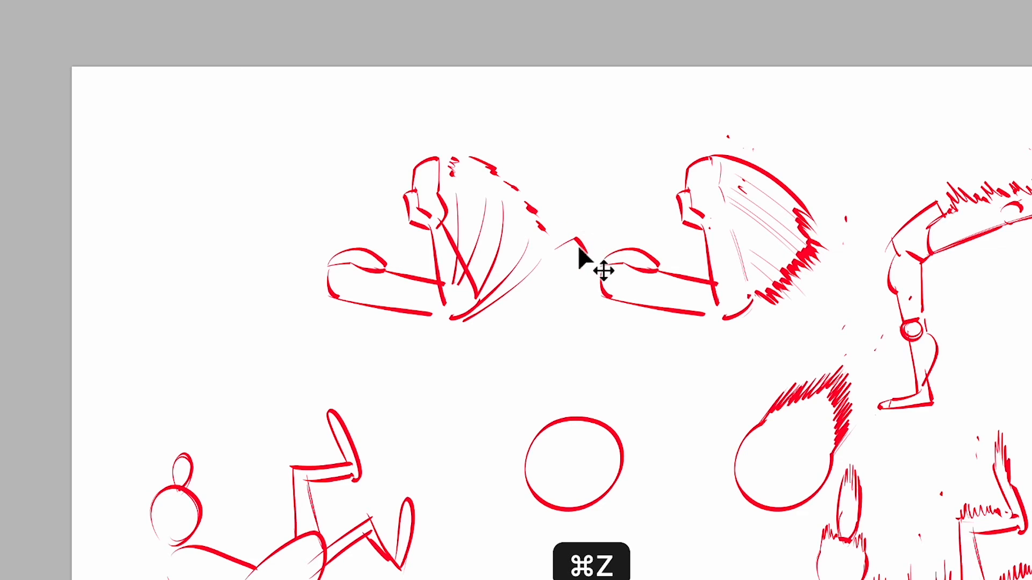
Close the arm smear with a jagged tip and a lower contour back to the elbow, and add thin straight lines along the broken edge
mouse_move(558, 239)
mouse_down()
mouse_move(585, 257)
mouse_move(465, 324)
mouse_up()
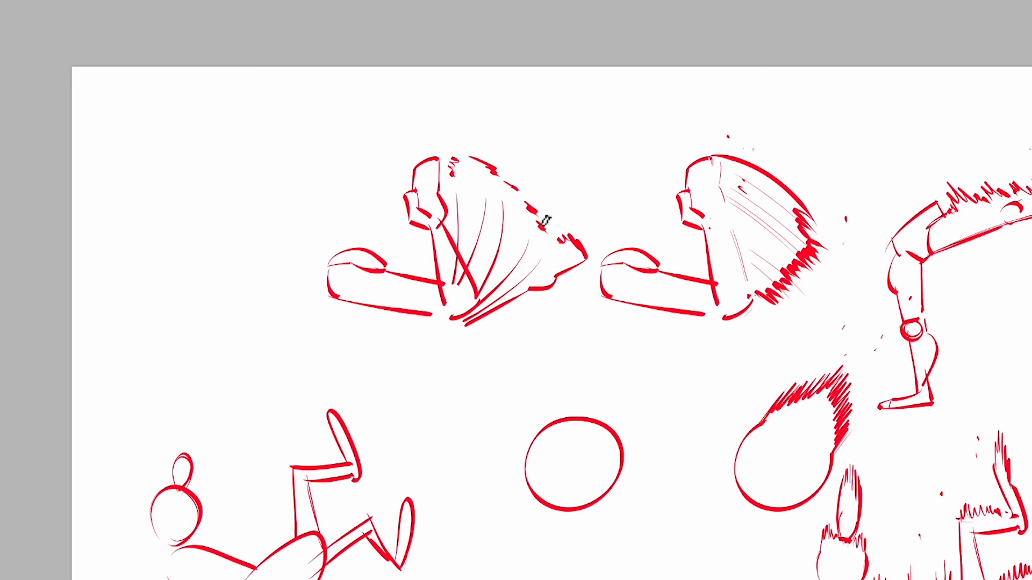
mouse_move(504, 194)
mouse_down()
mouse_move(468, 166)
mouse_move(556, 238)
mouse_up()
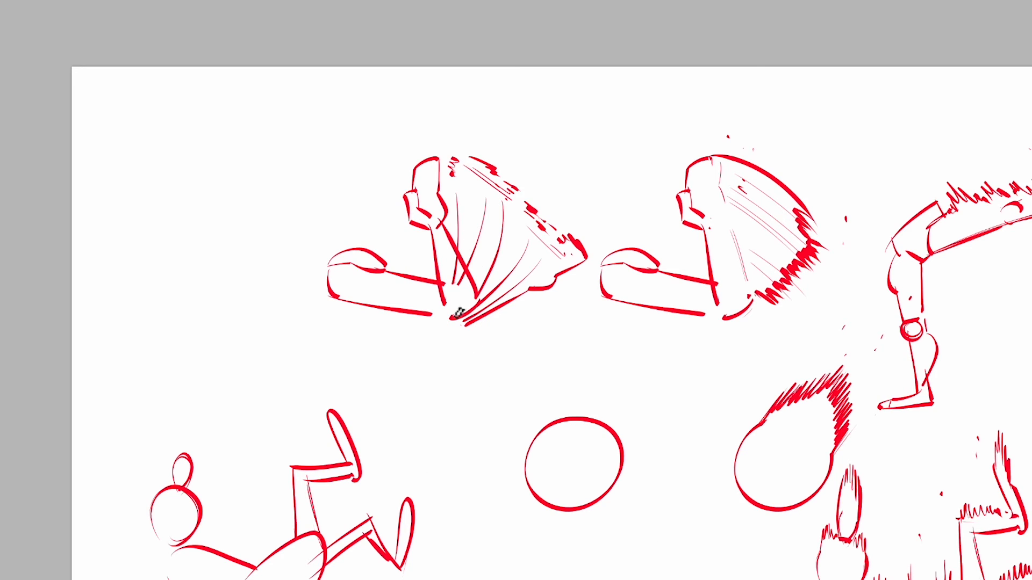
click(467, 303)
drag(697, 410, 624, 297)
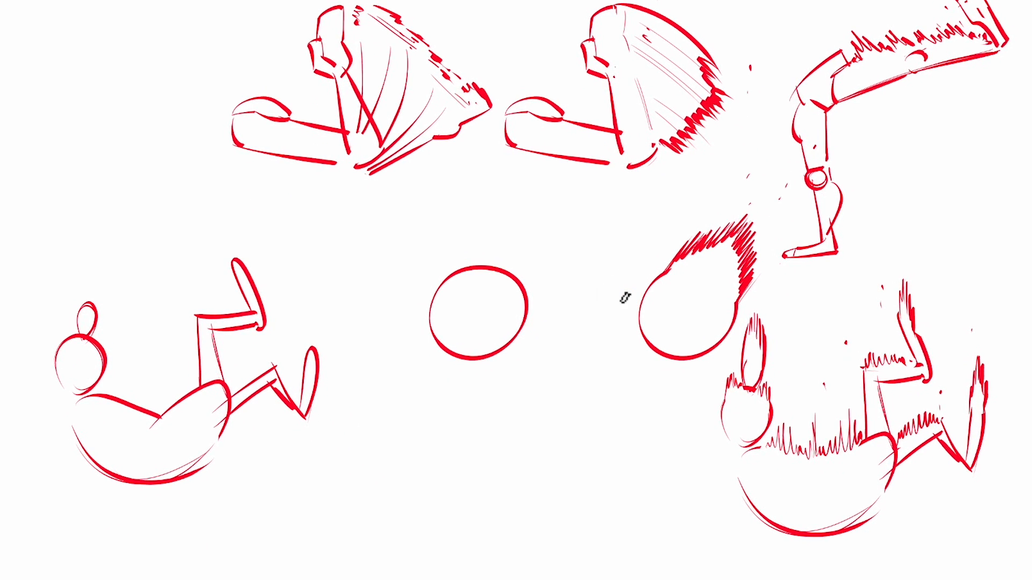